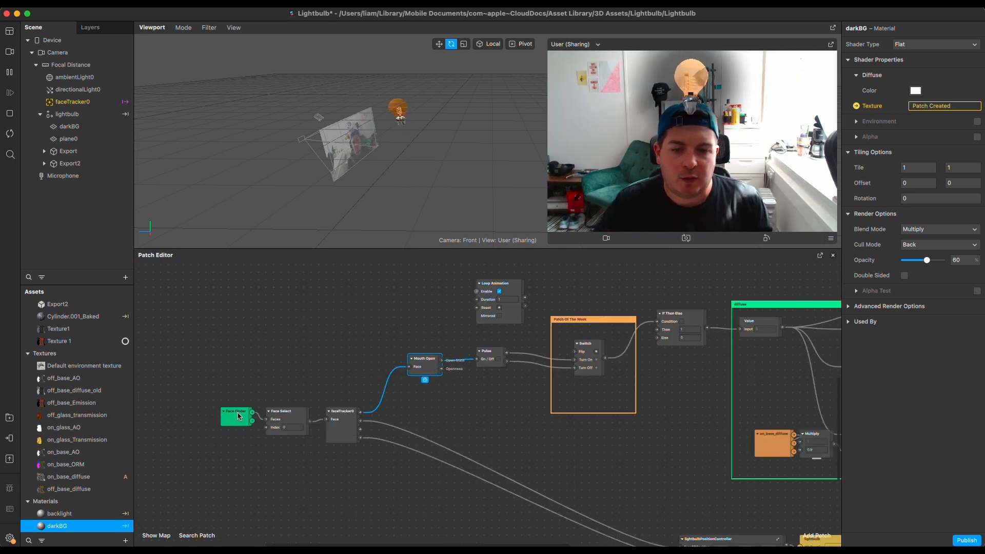
Examine how the face tracker, Mouth Open and Pulse patches feed the Switch patch's Turn On and Turn Off inputs
{"action": "left_click", "coordinate": [345, 417]}
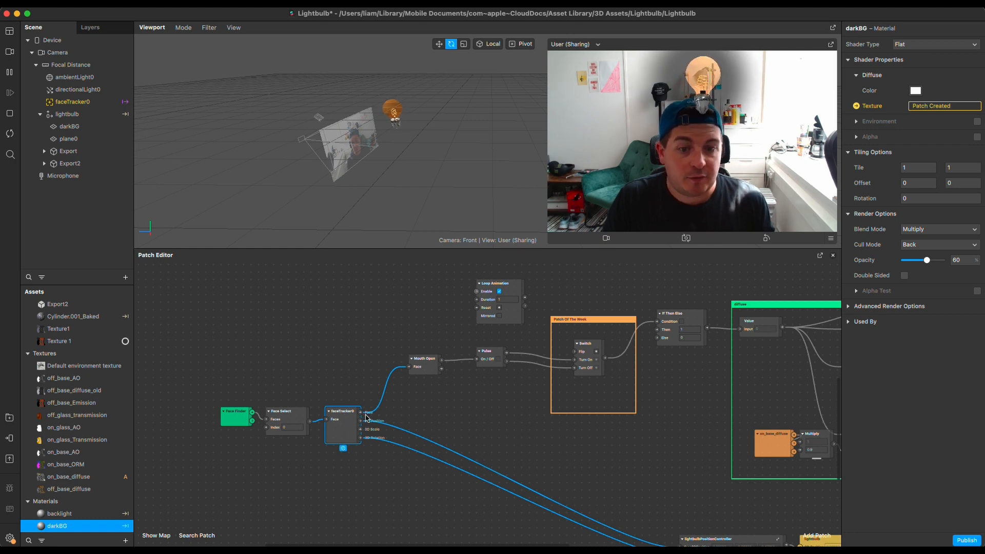
{"action": "left_click_drag", "start_coordinate": [361, 415], "coordinate": [408, 410]}
{"action": "left_click", "coordinate": [521, 434]}
{"action": "left_click", "coordinate": [416, 366]}
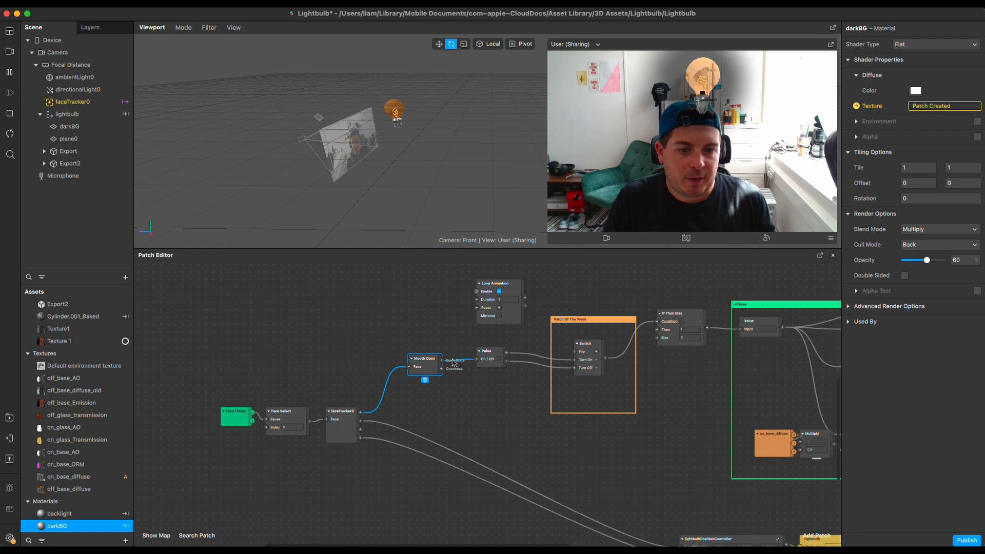
{"action": "left_click", "coordinate": [505, 357]}
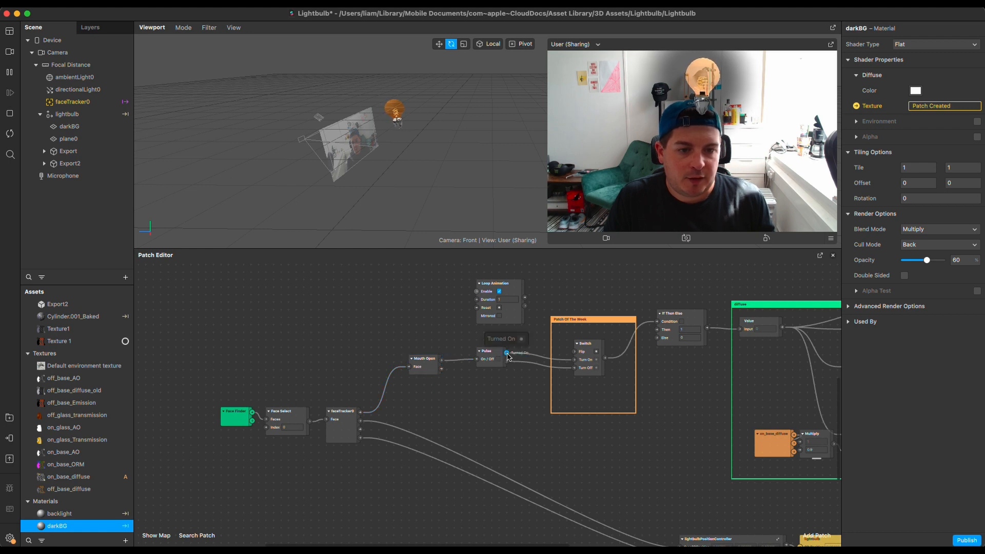
{"action": "left_click", "coordinate": [584, 361]}
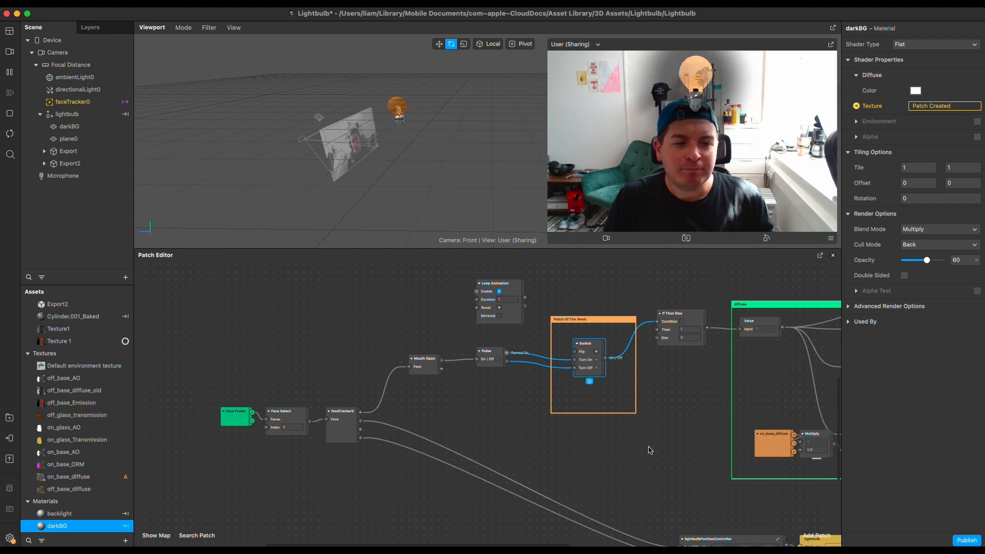
{"action": "left_click_drag", "start_coordinate": [589, 357], "coordinate": [589, 358]}
{"action": "left_click", "coordinate": [574, 360]}
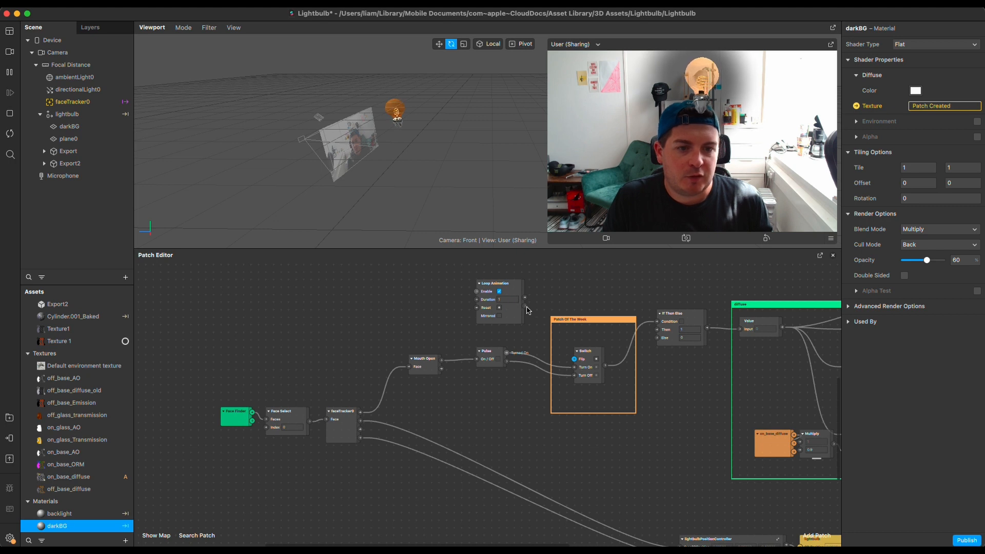
Connect the Loop Animation patch's Looped output to the Switch patch's Flip input
{"action": "left_click_drag", "start_coordinate": [525, 307], "coordinate": [574, 359]}
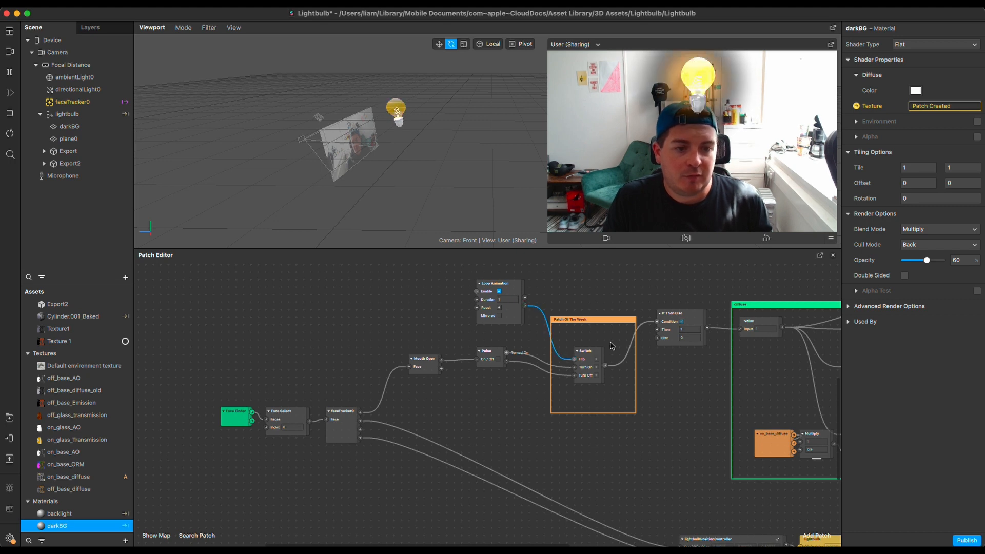
{"action": "left_click", "coordinate": [509, 300]}
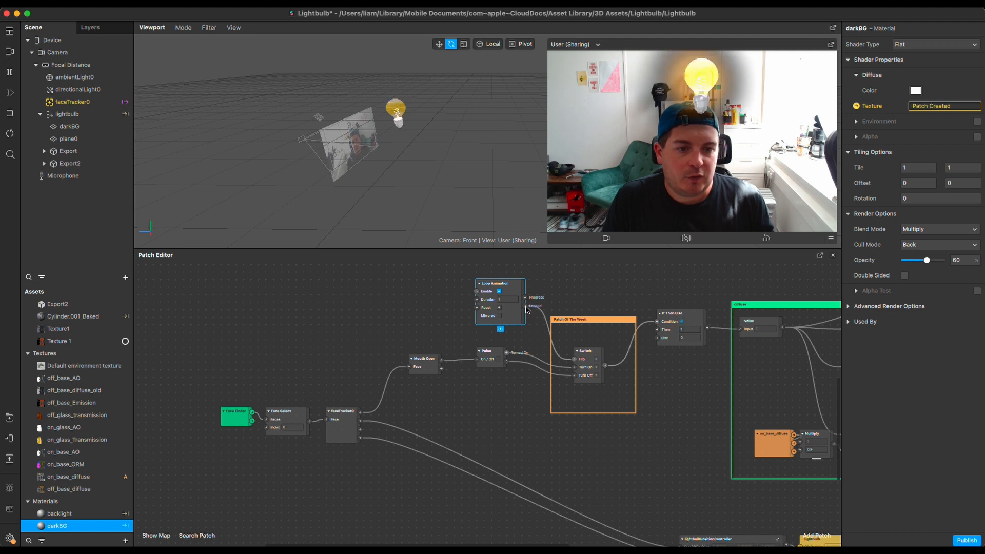
{"action": "left_click", "coordinate": [525, 306]}
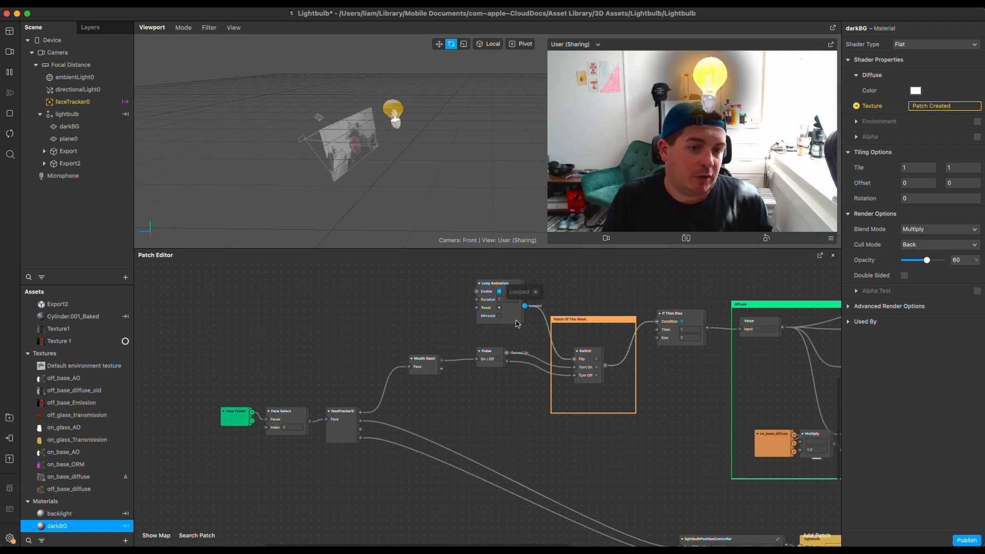
Try a duration of 1.2 on the Loop Animation patch
{"action": "left_click", "coordinate": [508, 305]}
{"action": "left_click", "coordinate": [506, 301]}
{"action": "type", "text": "1.2"}
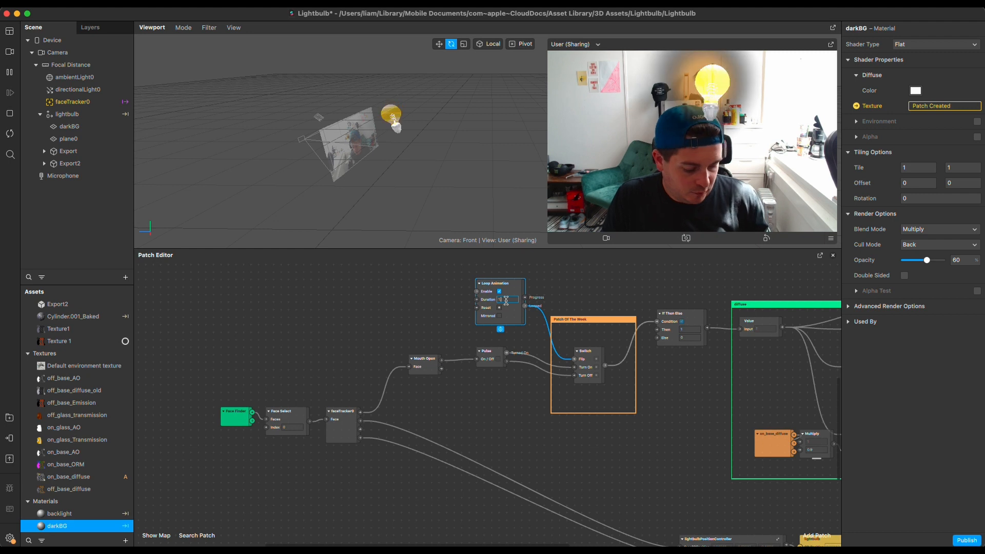
{"action": "key", "text": "Return"}
{"action": "left_click", "coordinate": [506, 301]}
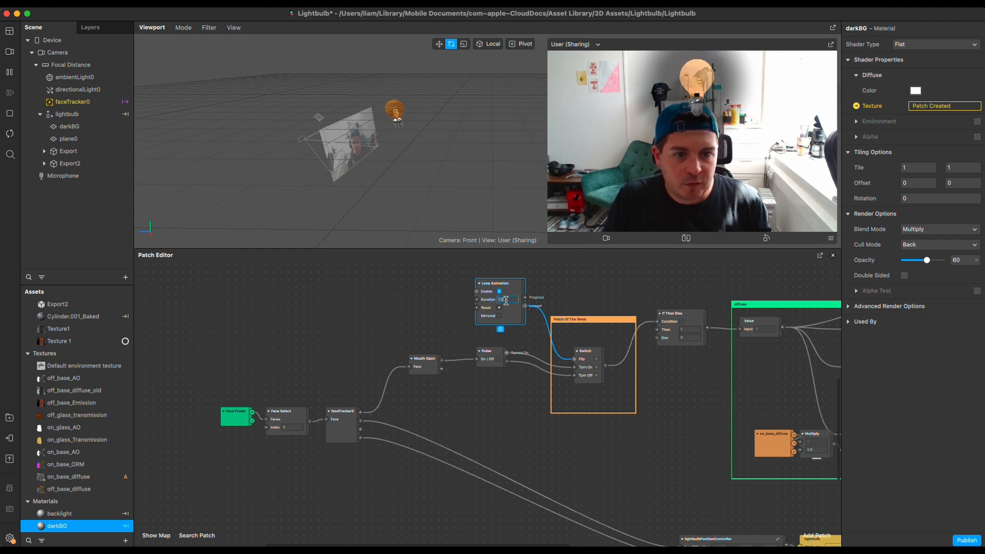
{"action": "key", "text": "Return"}
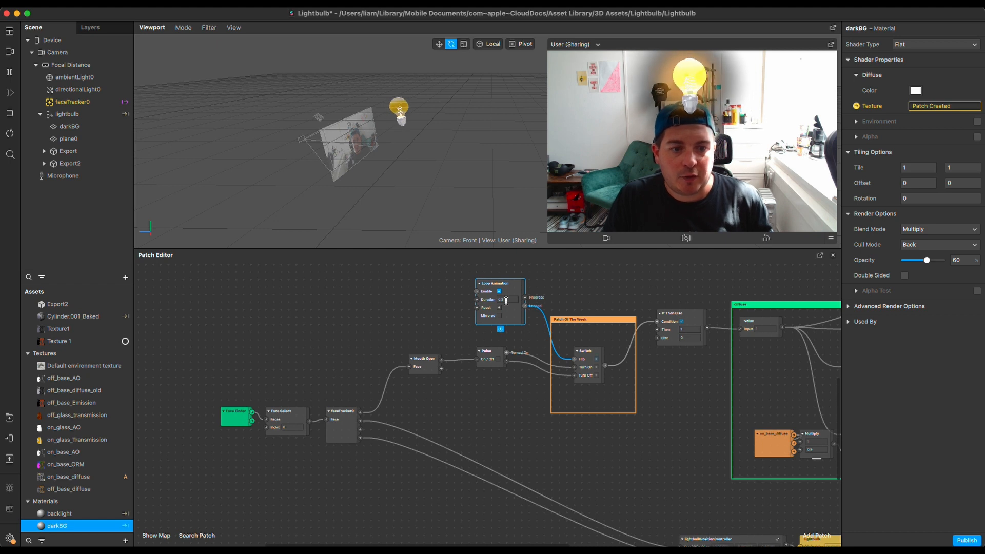
Set the Loop Animation patch's duration to 4 and shift the Switch patch slightly upward inside its comment frame
{"action": "left_click", "coordinate": [506, 300]}
{"action": "type", "text": "4"}
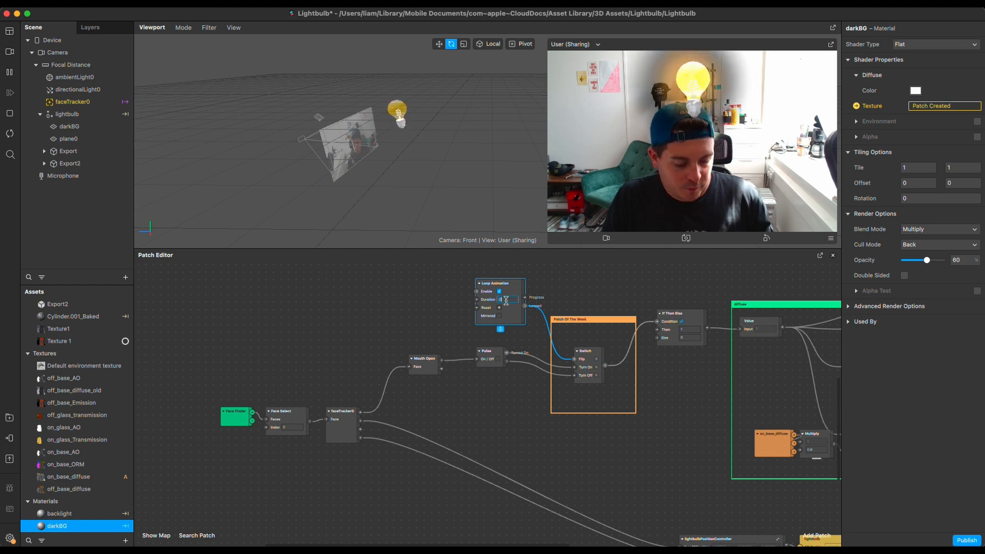
{"action": "key", "text": "Return"}
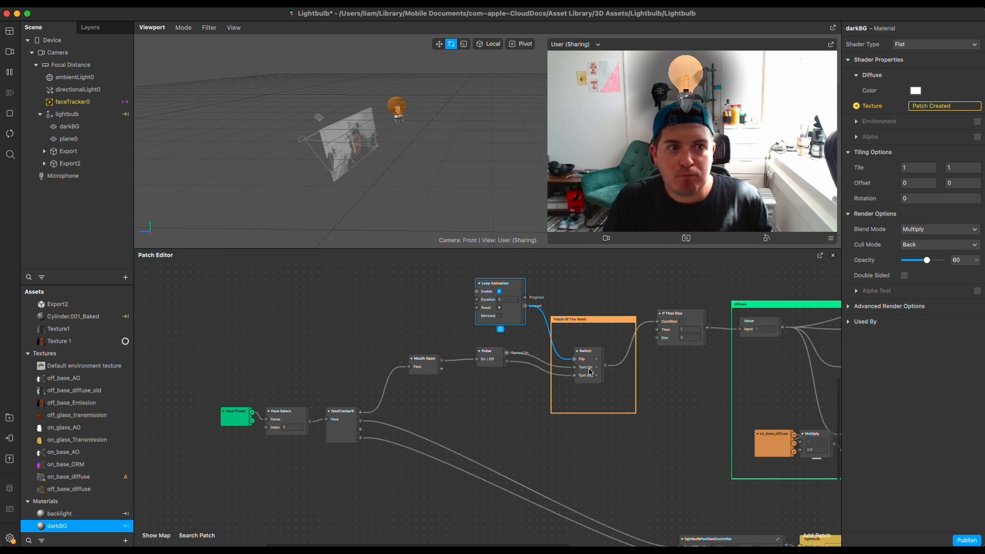
{"action": "left_click_drag", "start_coordinate": [590, 353], "coordinate": [590, 345]}
{"action": "left_click", "coordinate": [631, 282]}
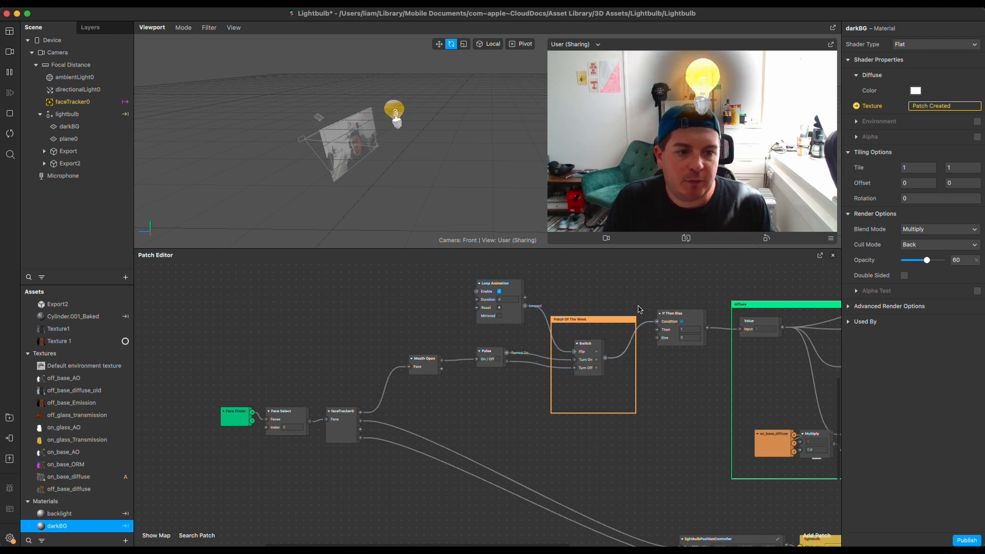
Examine the Pulse and Switch connections and the Option Pickers they drive in the diffuse group
{"action": "left_click_drag", "start_coordinate": [629, 284], "coordinate": [588, 299]}
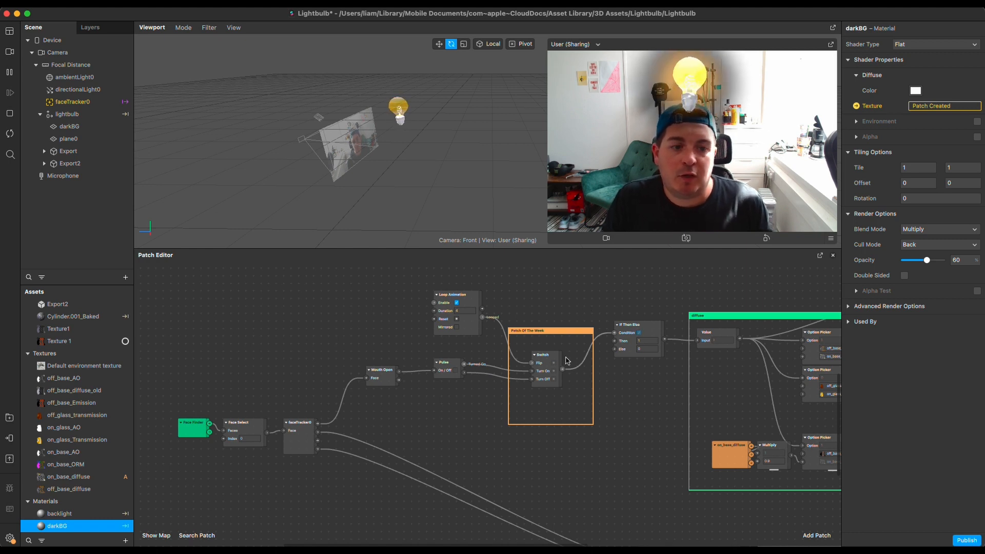
{"action": "left_click", "coordinate": [544, 372]}
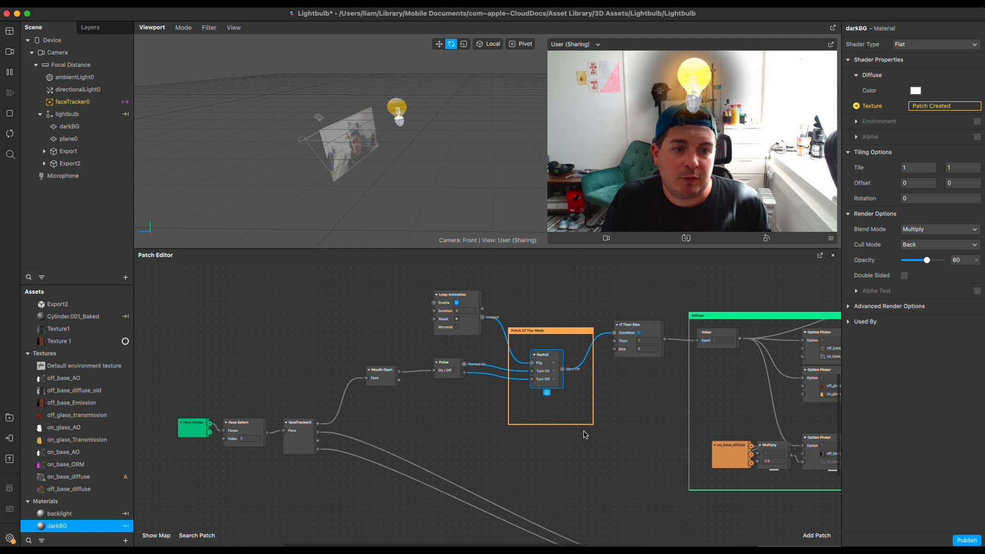
{"action": "left_click", "coordinate": [453, 367]}
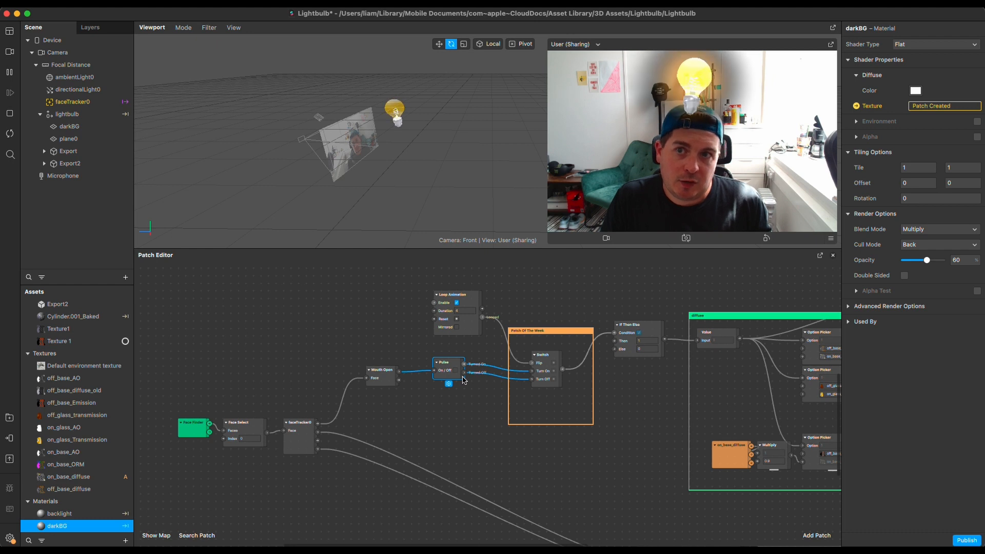
{"action": "left_click", "coordinate": [554, 367]}
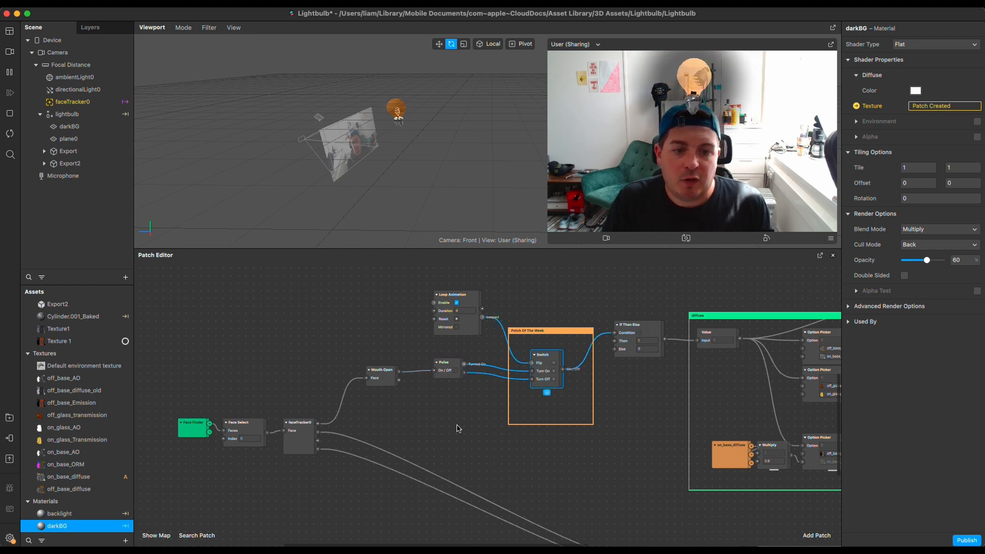
{"action": "left_click", "coordinate": [450, 362]}
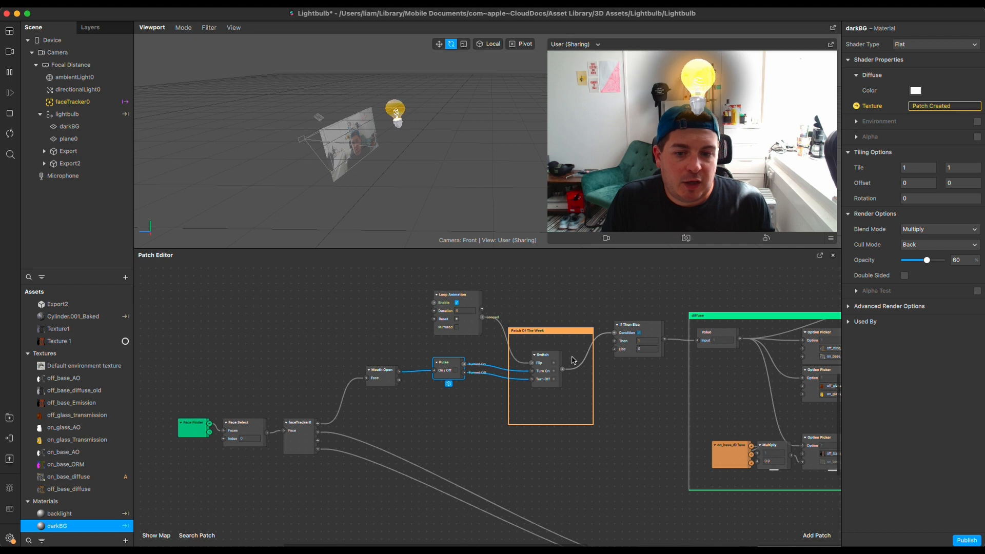
{"action": "scroll", "coordinate": [573, 360], "scroll_direction": "right", "scroll_amount": 10}
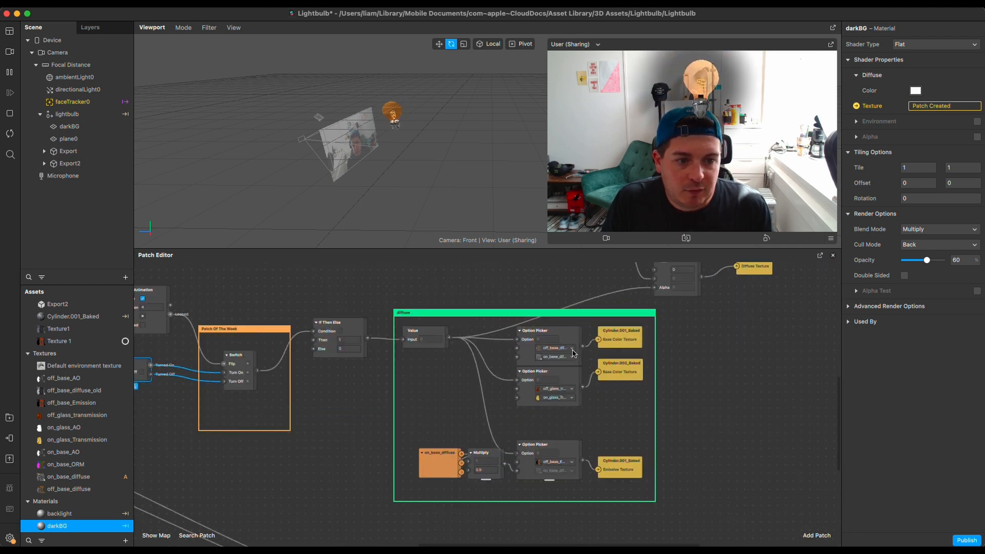
{"action": "scroll", "coordinate": [573, 353], "scroll_direction": "up", "scroll_amount": 1}
{"action": "left_click_drag", "start_coordinate": [709, 398], "coordinate": [653, 349]}
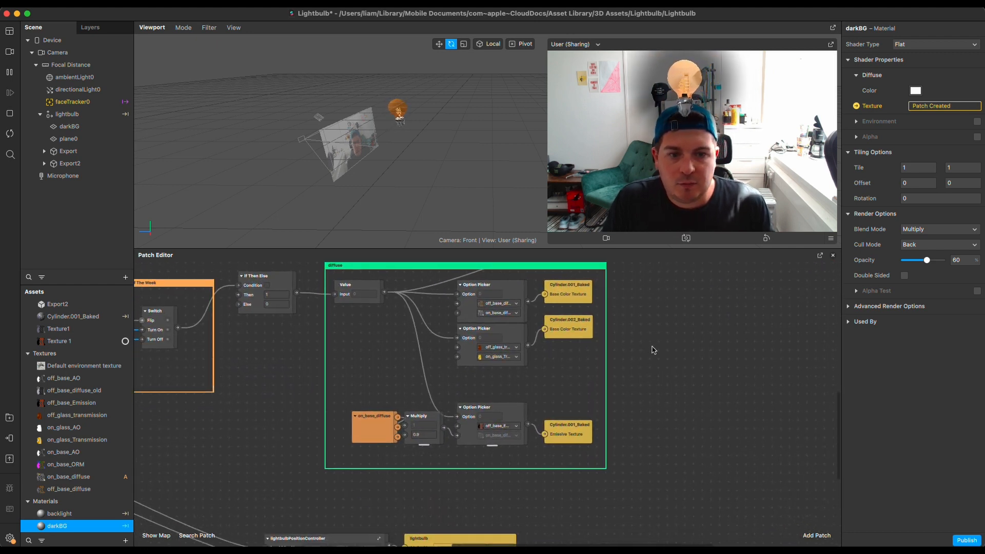
{"action": "scroll", "coordinate": [670, 304], "scroll_direction": "up", "scroll_amount": 2}
{"action": "scroll", "coordinate": [670, 304], "scroll_direction": "down", "scroll_amount": 2}
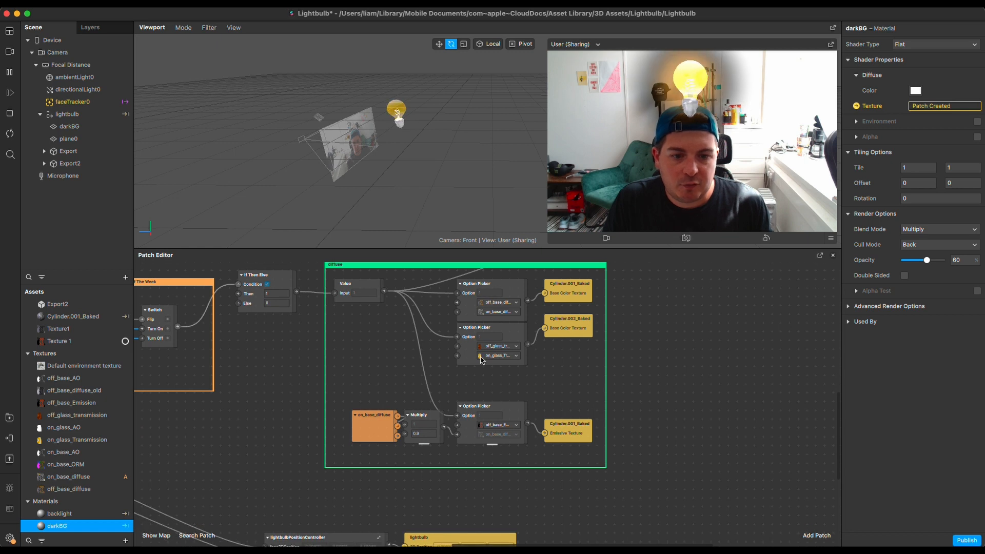
Move the on_base_diffuse patch slightly away from the Multiply patch and set the Multiply patch's second value to 0
{"action": "mouse_move", "coordinate": [370, 425]}
{"action": "left_mouse_down"}
{"action": "mouse_move", "coordinate": [332, 428]}
{"action": "mouse_move", "coordinate": [355, 429]}
{"action": "left_mouse_up"}
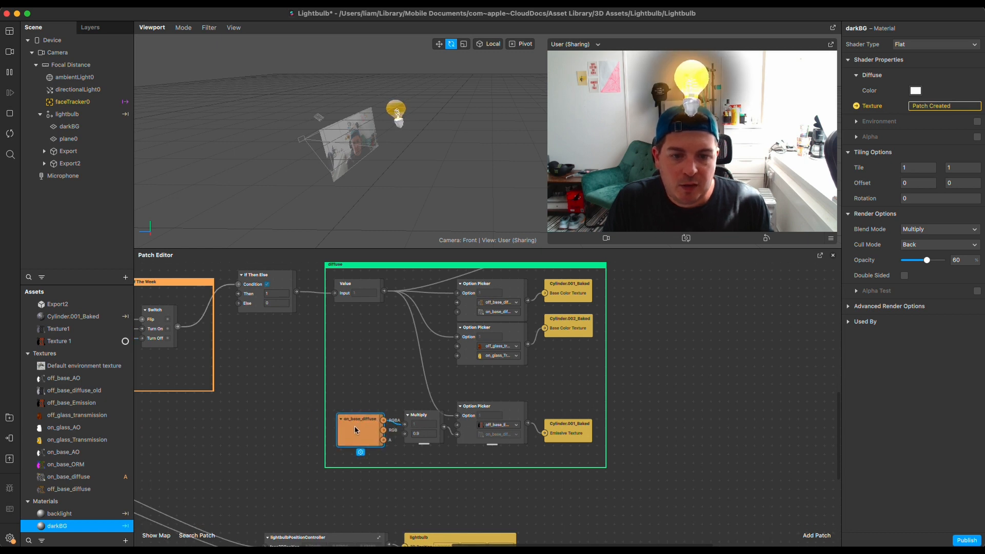
{"action": "left_click", "coordinate": [425, 434]}
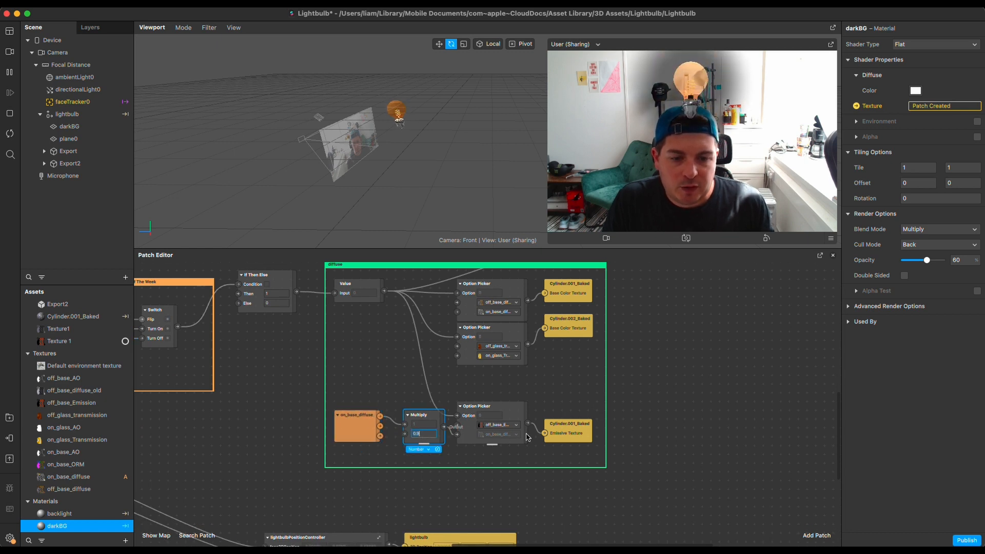
{"action": "type", "text": "0.5"}
{"action": "key", "text": "Return"}
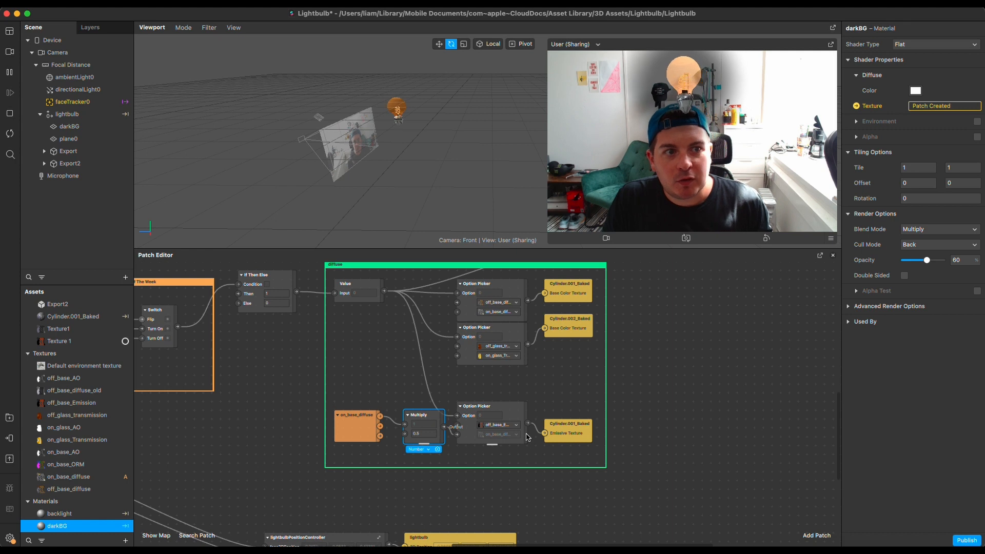
{"action": "double_click", "coordinate": [429, 434]}
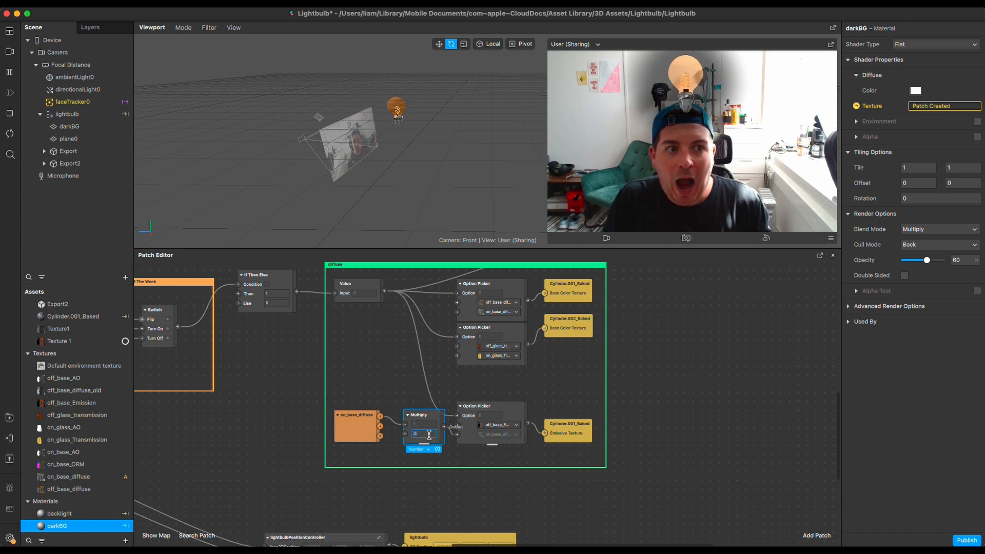
{"action": "type", "text": "0"}
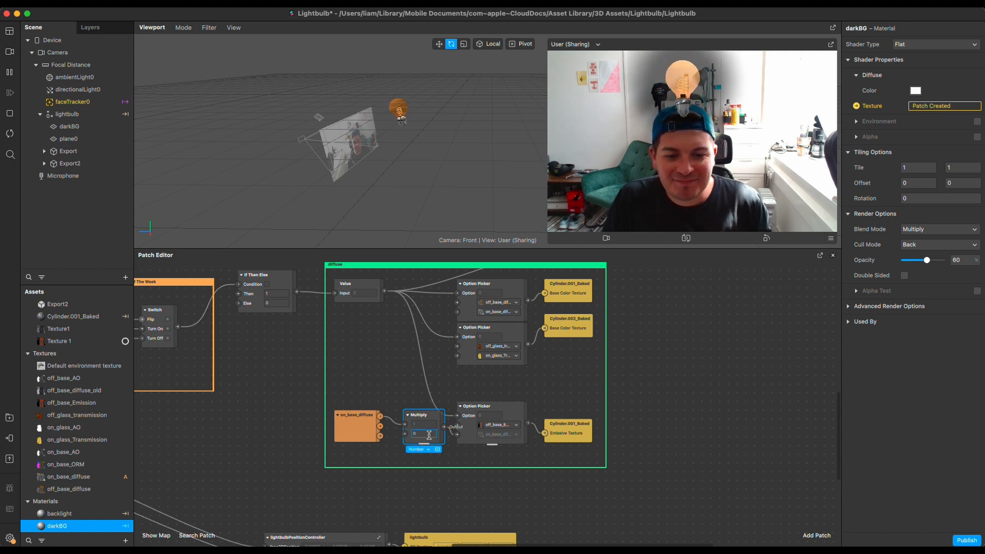
Disconnect the Pulse patch from the Switch patch's Turn On and Turn Off inputs without adding a new patch
{"action": "scroll", "coordinate": [429, 435], "scroll_direction": "left", "scroll_amount": 15}
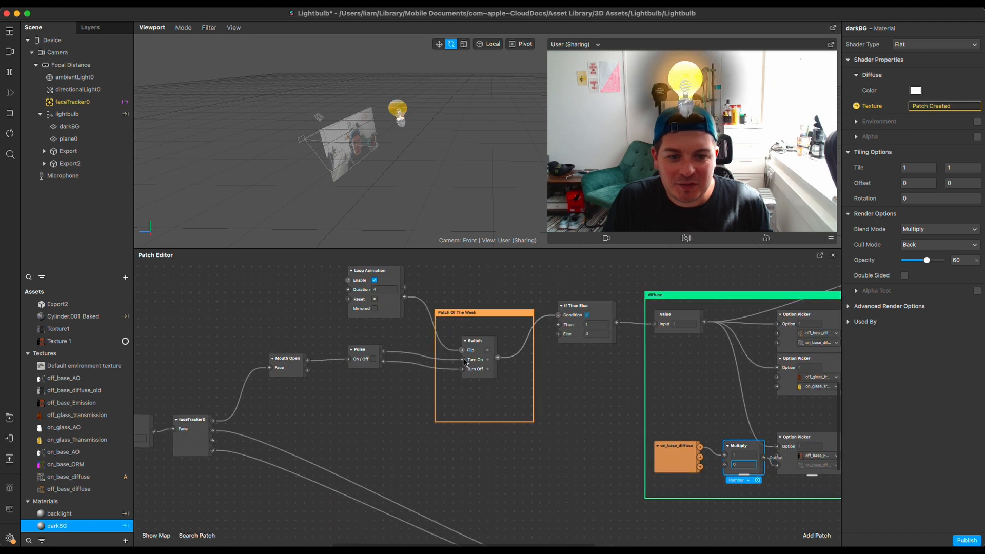
{"action": "left_click_drag", "start_coordinate": [463, 360], "coordinate": [437, 374]}
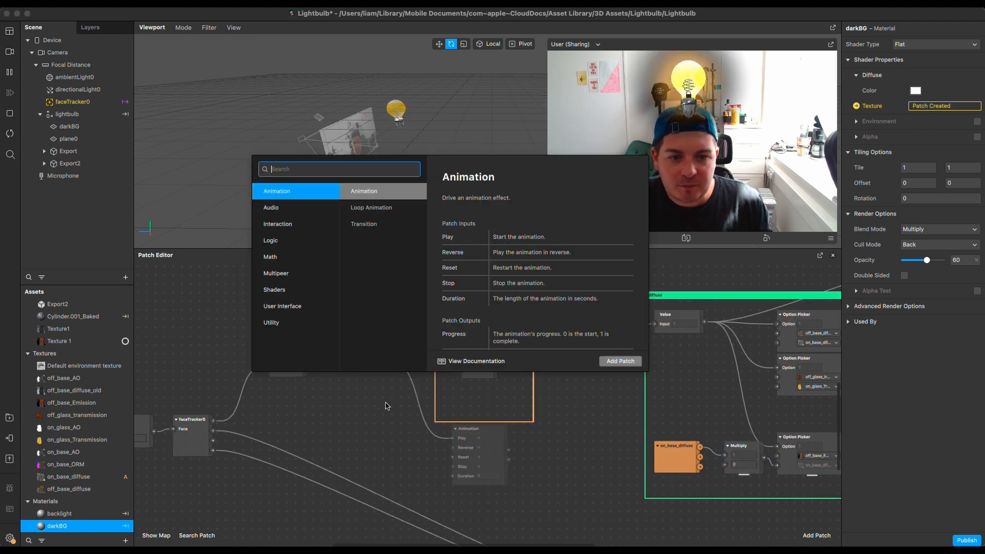
{"action": "left_click", "coordinate": [386, 405]}
Try a second value of 1 on the Multiply patch that follows on_base_diffuse
{"action": "scroll", "coordinate": [411, 300], "scroll_direction": "right", "scroll_amount": 15}
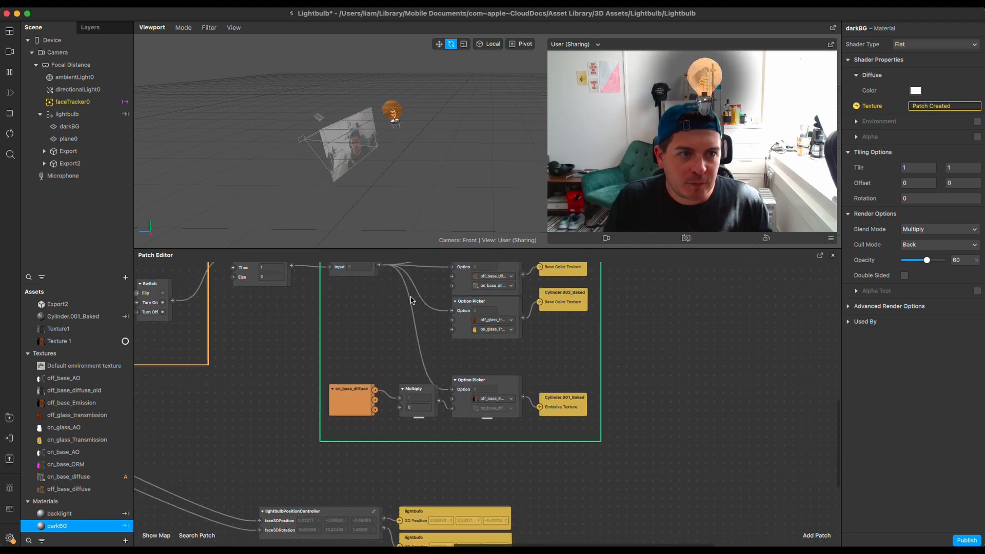
{"action": "left_click", "coordinate": [419, 408]}
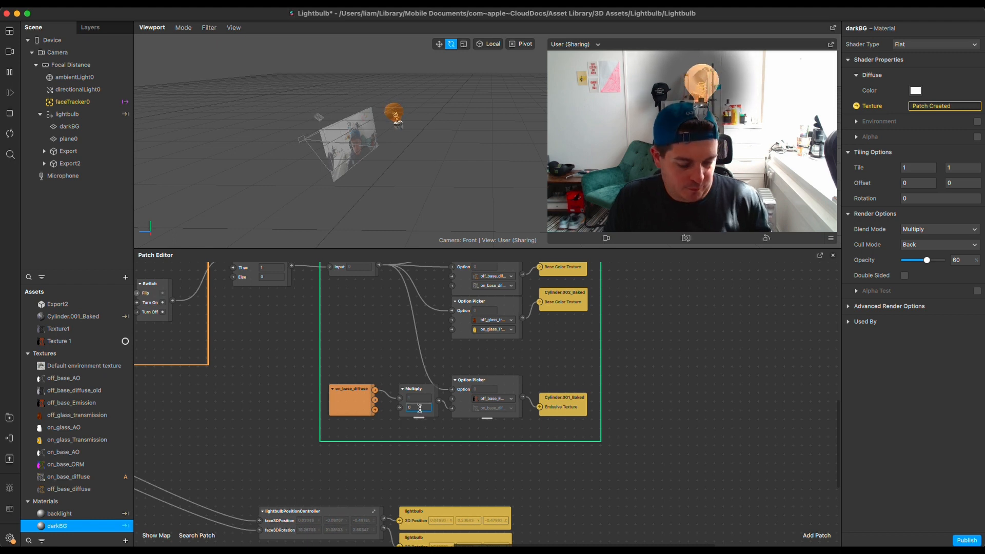
{"action": "type", "text": "1"}
{"action": "key", "text": "Return"}
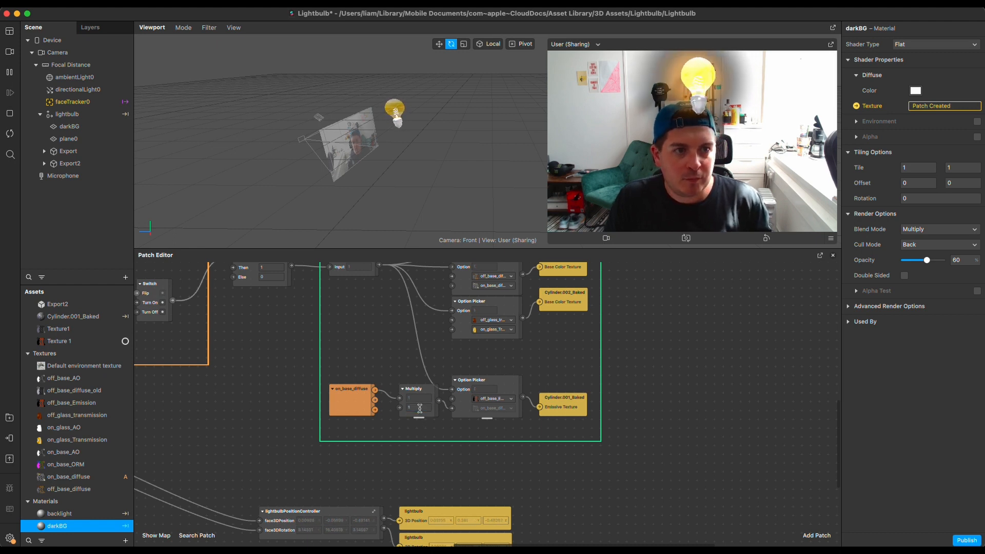
Set the second value of the Multiply patch in the diffuse group to 0.6
{"action": "left_click", "coordinate": [419, 407]}
{"action": "type", "text": "0.6"}
{"action": "key", "text": "Return"}
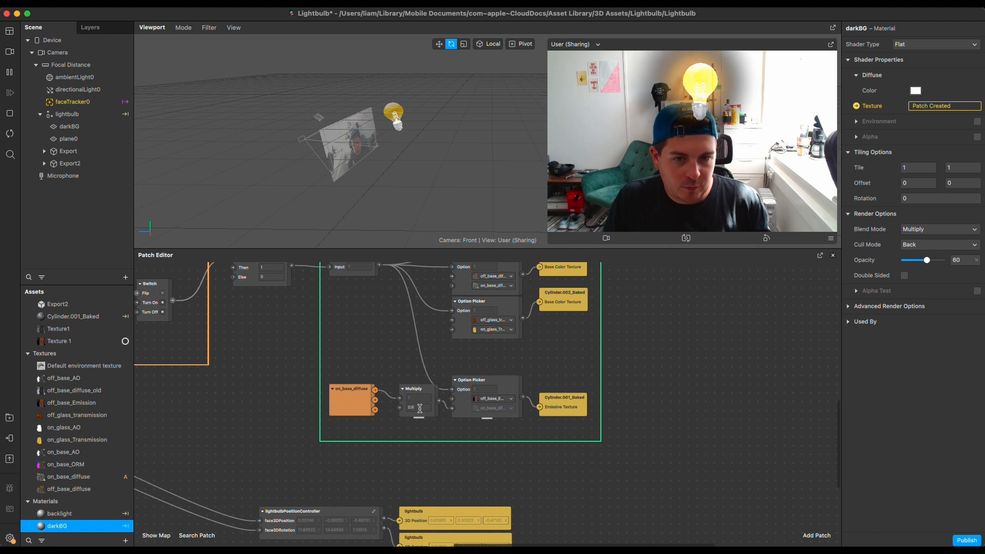
{"action": "left_click", "coordinate": [697, 105]}
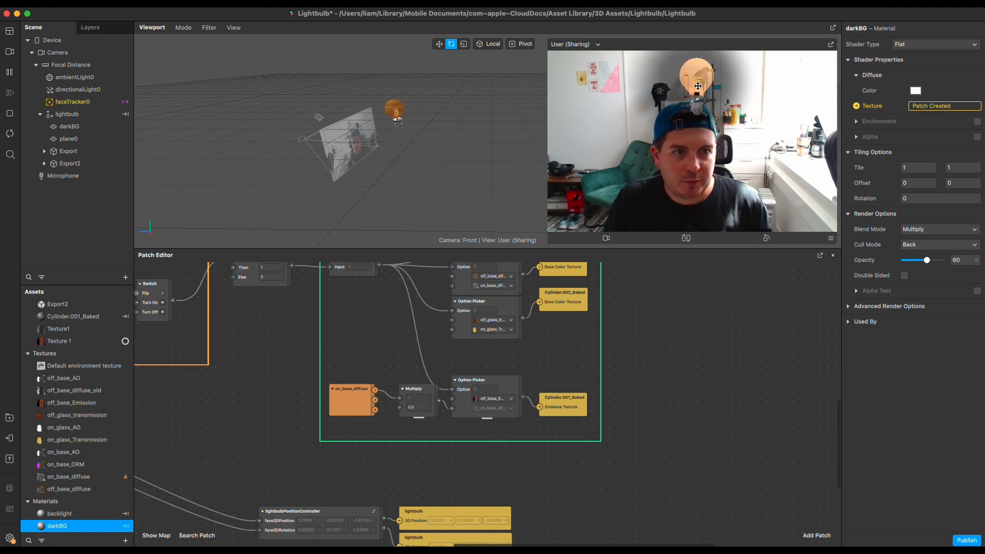
Set the second value of the Multiply patch that follows on_base_diffuse to 0.8
{"action": "left_click", "coordinate": [420, 408]}
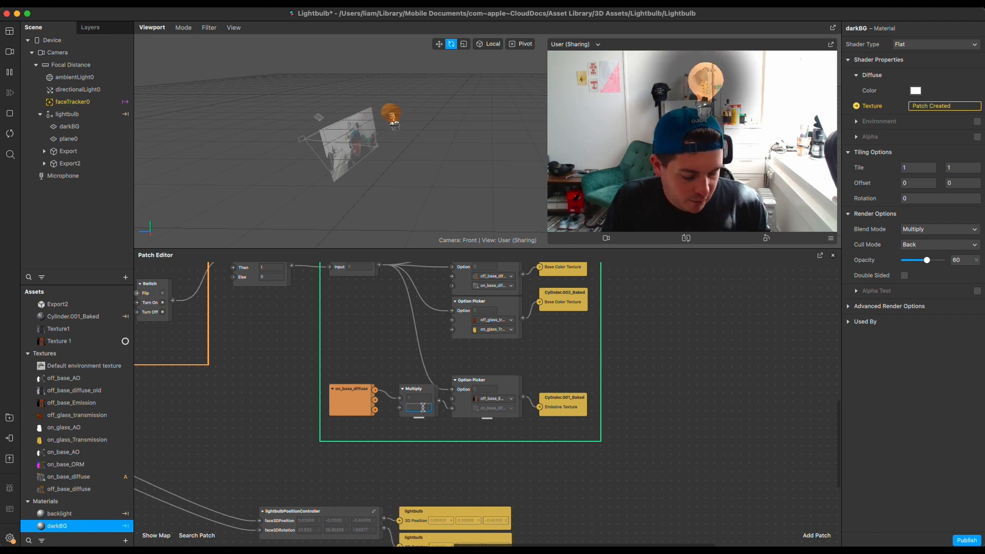
{"action": "type", "text": "0.8"}
{"action": "key", "text": "Return"}
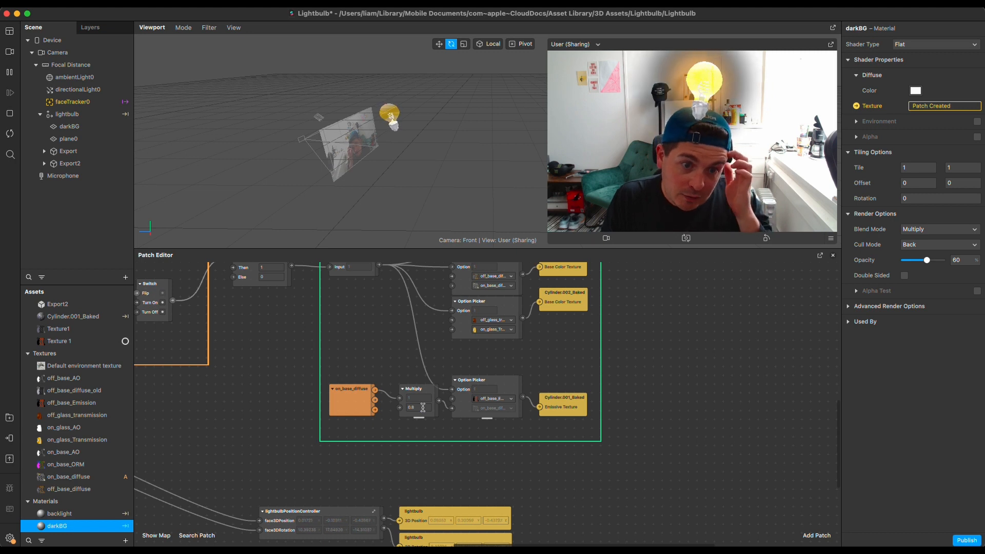
Examine the patches feeding the backlight material and the properties of the plane0 and darkBG planes under lightbulb
{"action": "scroll", "coordinate": [589, 393], "scroll_direction": "up", "scroll_amount": 2}
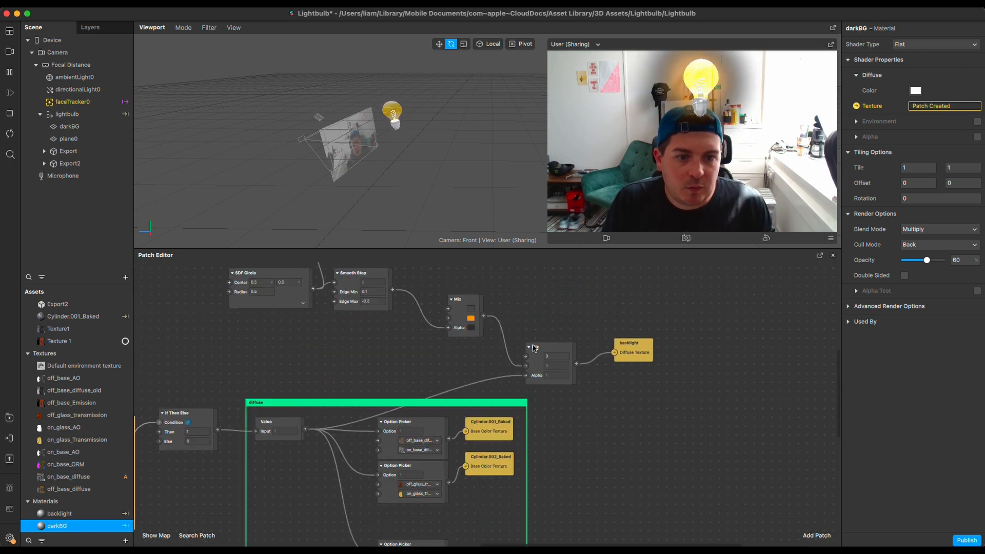
{"action": "scroll", "coordinate": [590, 446], "scroll_direction": "up", "scroll_amount": 3}
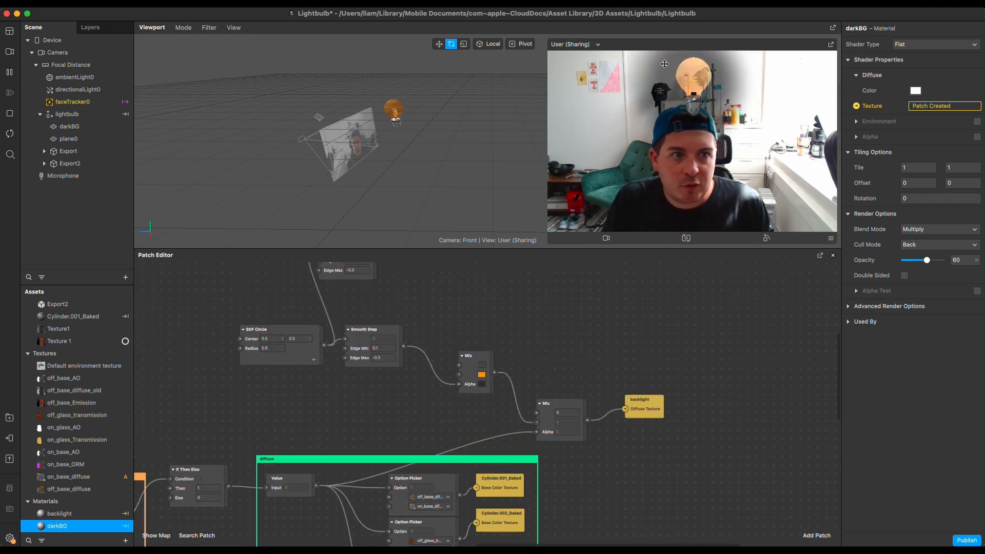
{"action": "left_click", "coordinate": [74, 139]}
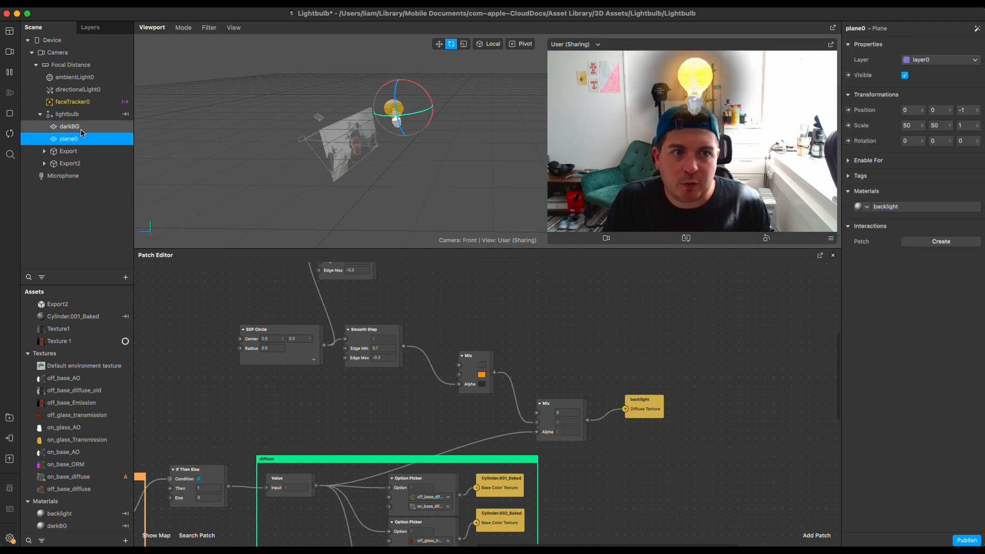
{"action": "left_click", "coordinate": [87, 129]}
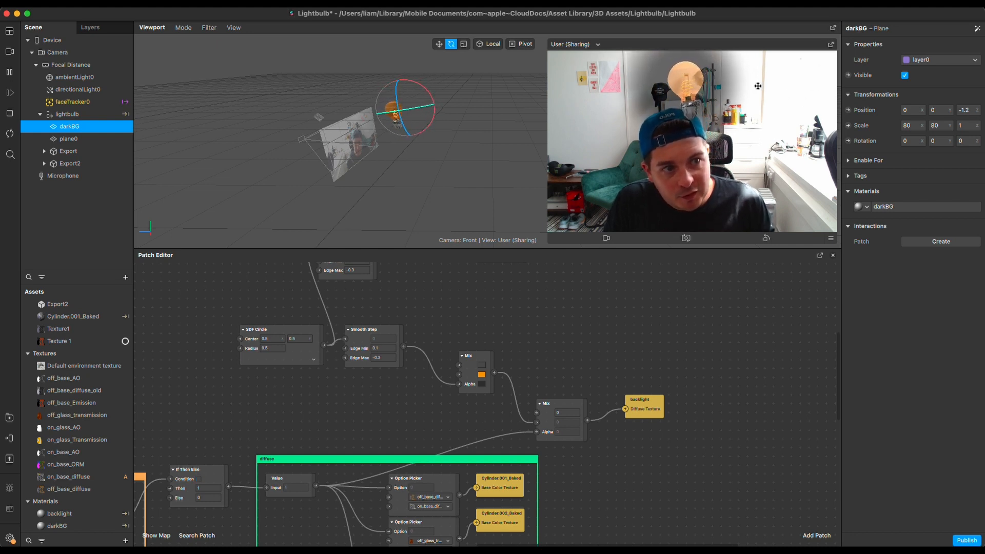
Move the lightbulbPositionController patch slightly farther from the lightbulb 3D Position and 3D Rotation patches
{"action": "scroll", "coordinate": [587, 261], "scroll_direction": "down", "scroll_amount": 10}
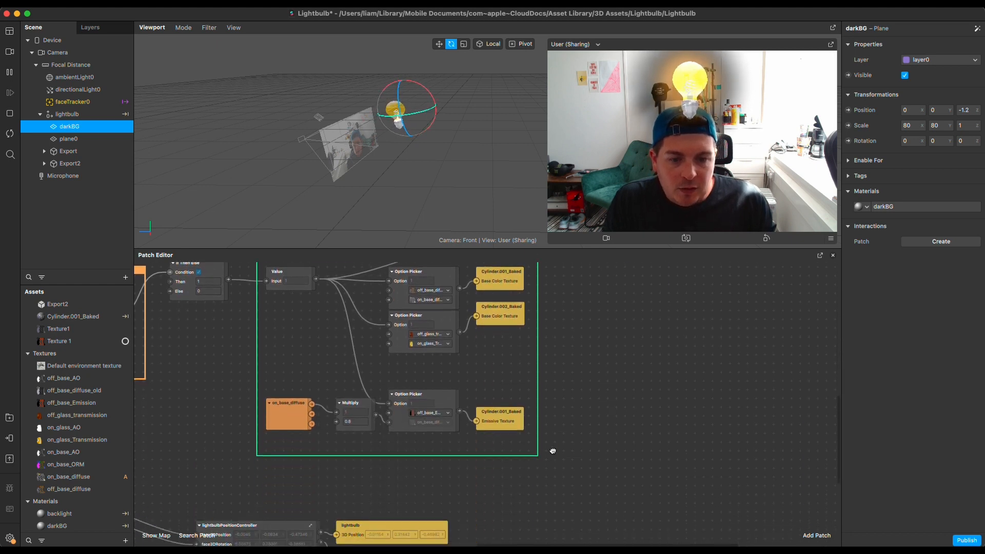
{"action": "left_click_drag", "start_coordinate": [618, 420], "coordinate": [673, 409]}
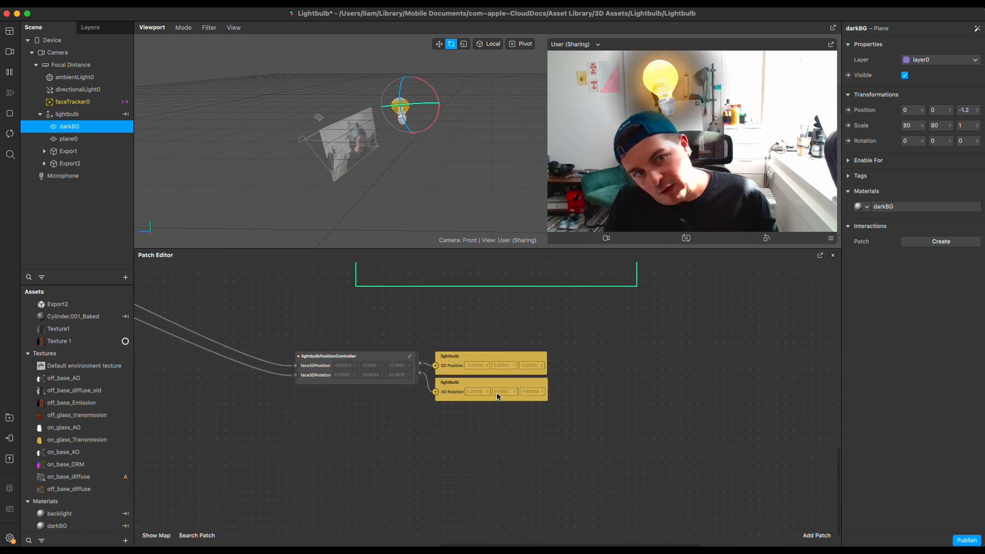
{"action": "left_click_drag", "start_coordinate": [390, 379], "coordinate": [371, 378]}
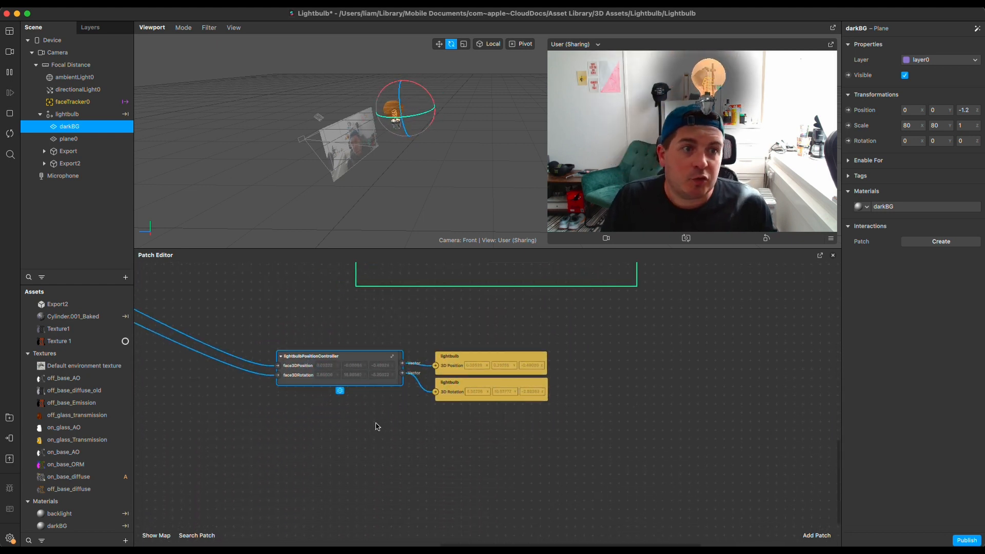
{"action": "left_click_drag", "start_coordinate": [301, 330], "coordinate": [593, 379]}
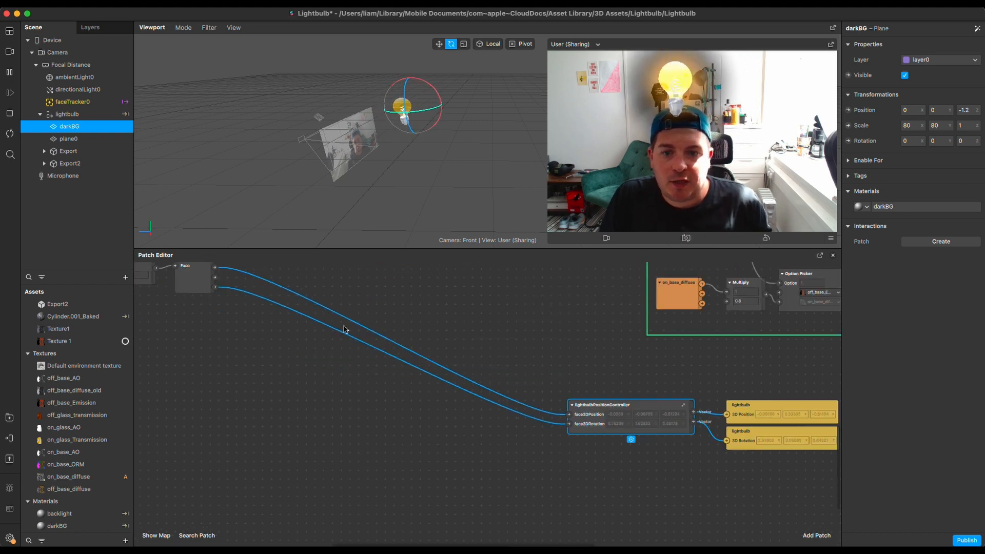
{"action": "left_click_drag", "start_coordinate": [344, 328], "coordinate": [396, 382]}
{"action": "scroll", "coordinate": [594, 388], "scroll_direction": "right", "scroll_amount": 8}
{"action": "scroll", "coordinate": [594, 388], "scroll_direction": "down", "scroll_amount": 3}
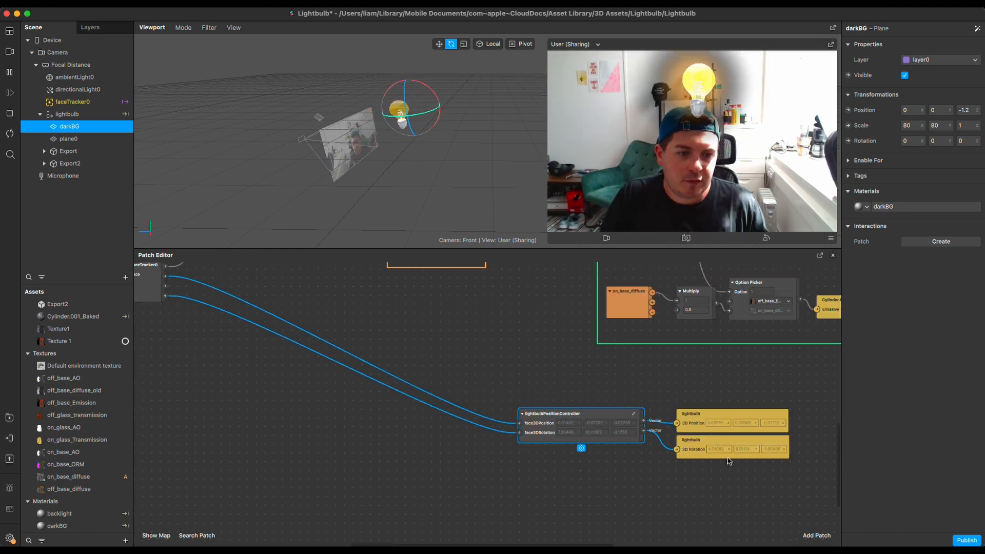
Move both lightbulb patches beside the face tracking patch and try wiring its position and rotation outputs directly to 3D Position and 3D Rotation
{"action": "left_click", "coordinate": [723, 409]}
{"action": "left_click_drag", "start_coordinate": [764, 374], "coordinate": [260, 309]}
{"action": "left_click_drag", "start_coordinate": [165, 276], "coordinate": [259, 292]}
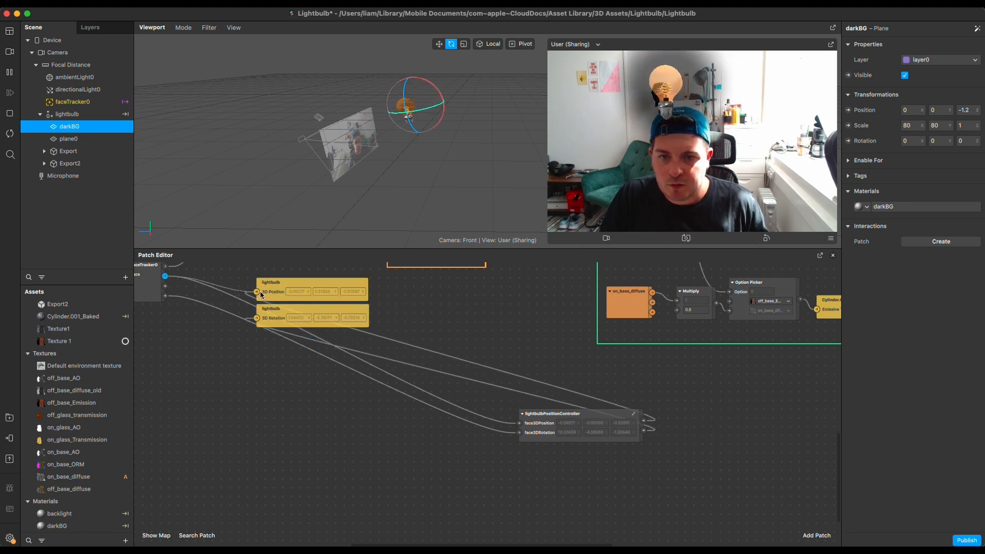
{"action": "left_click_drag", "start_coordinate": [165, 296], "coordinate": [258, 318]}
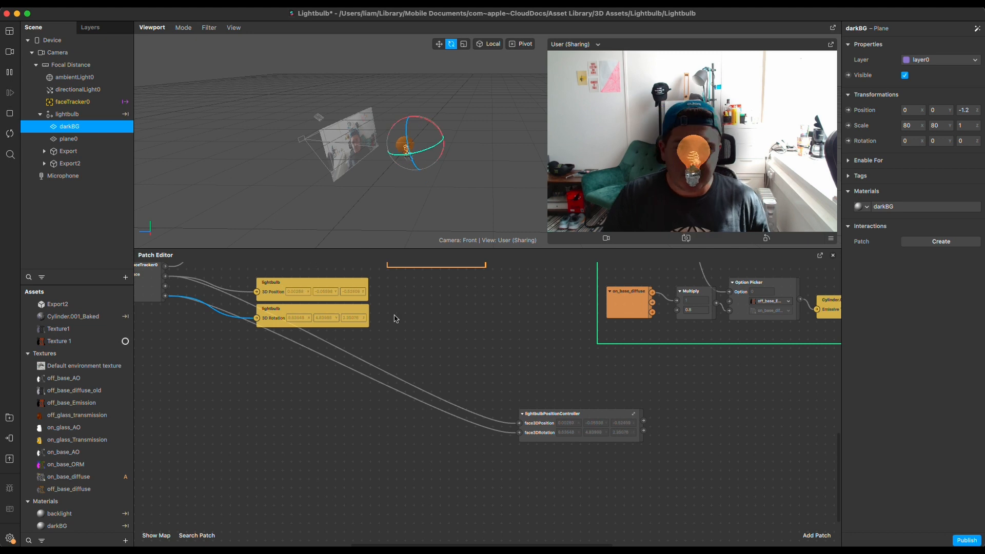
Return both lightbulb patches beside lightbulbPositionController, reconnect its two outputs to 3D Position and 3D Rotation, and space the patches apart
{"action": "left_click_drag", "start_coordinate": [402, 343], "coordinate": [683, 395]}
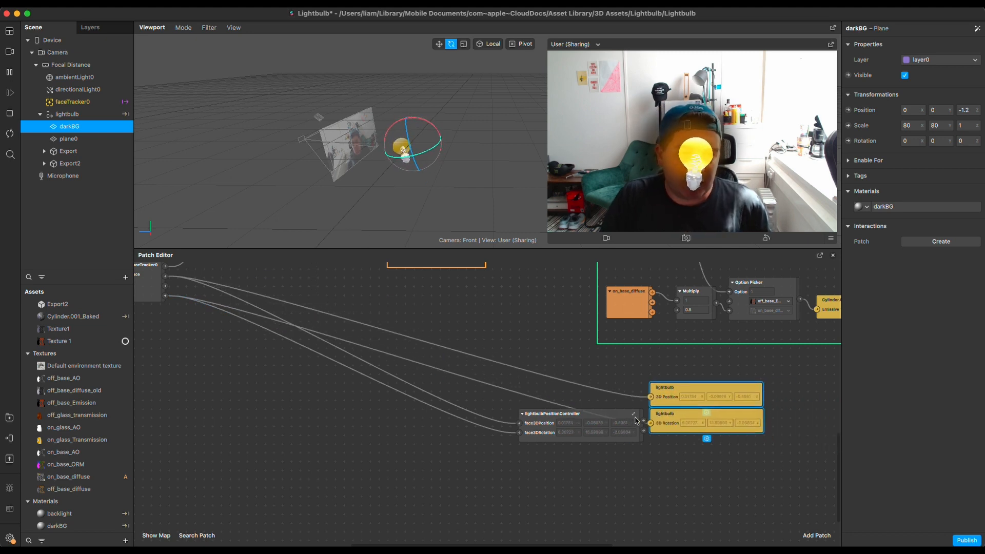
{"action": "left_click_drag", "start_coordinate": [645, 422], "coordinate": [652, 398]}
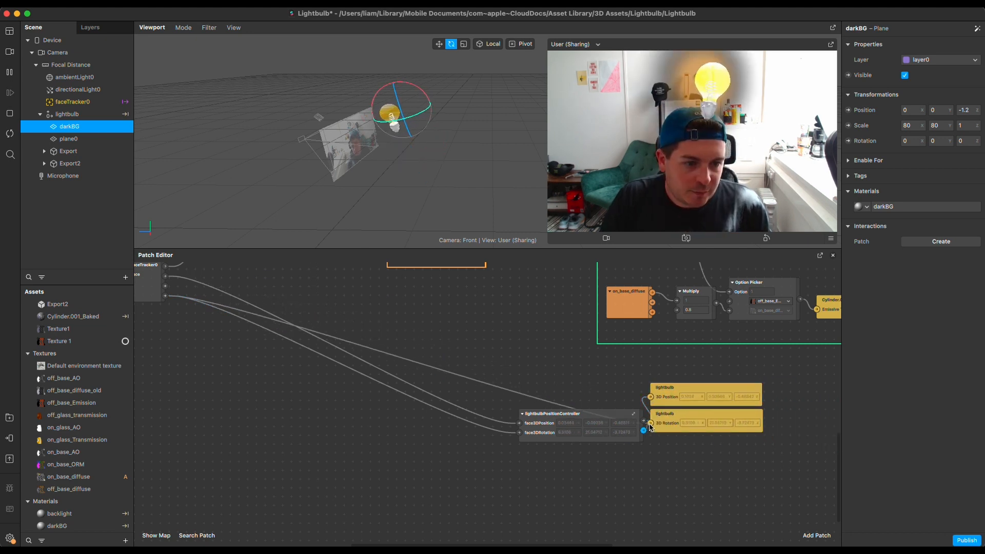
{"action": "left_click_drag", "start_coordinate": [644, 431], "coordinate": [650, 424]}
{"action": "left_click_drag", "start_coordinate": [774, 468], "coordinate": [711, 418]}
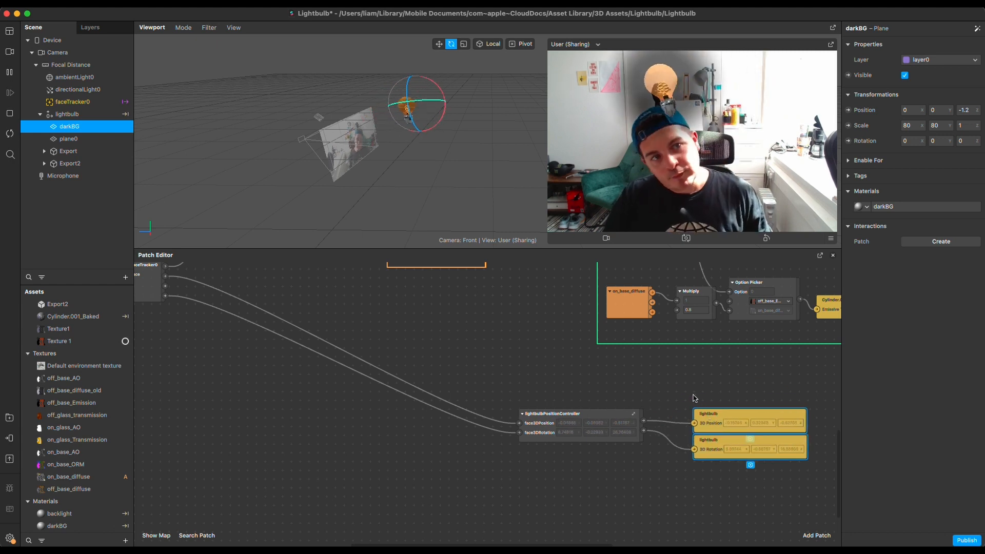
Enlarge the viewport over most of the Patch Editor area and expand the camera preview to nearly fill it
{"action": "scroll", "coordinate": [507, 407], "scroll_direction": "up", "scroll_amount": 4}
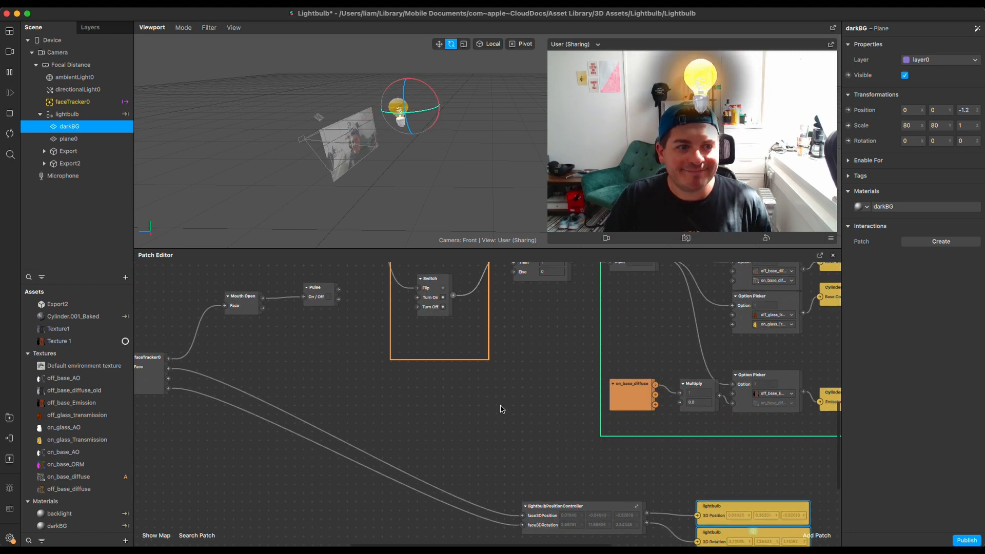
{"action": "scroll", "coordinate": [518, 368], "scroll_direction": "up", "scroll_amount": 1}
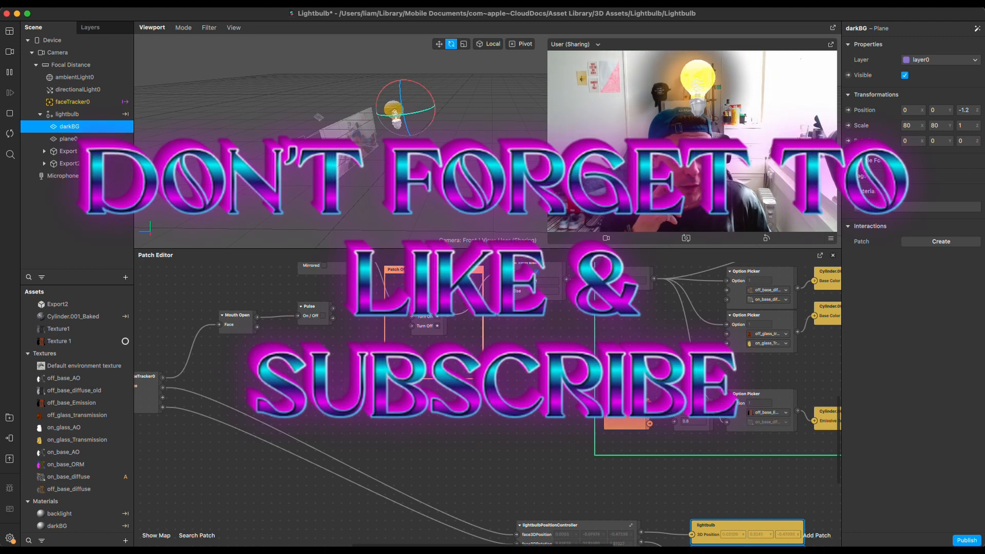
{"action": "left_click_drag", "start_coordinate": [548, 248], "coordinate": [541, 524]}
{"action": "left_click_drag", "start_coordinate": [554, 246], "coordinate": [372, 476]}
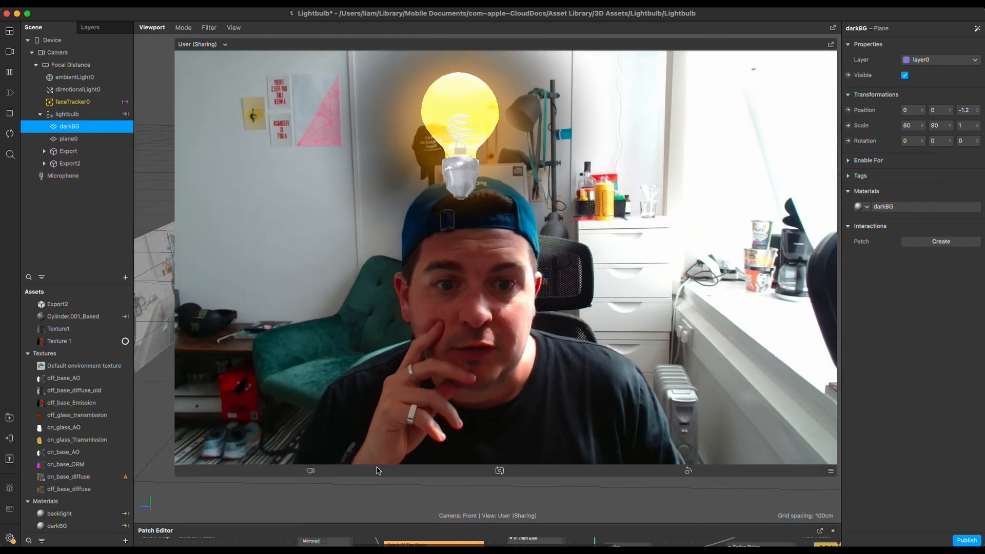